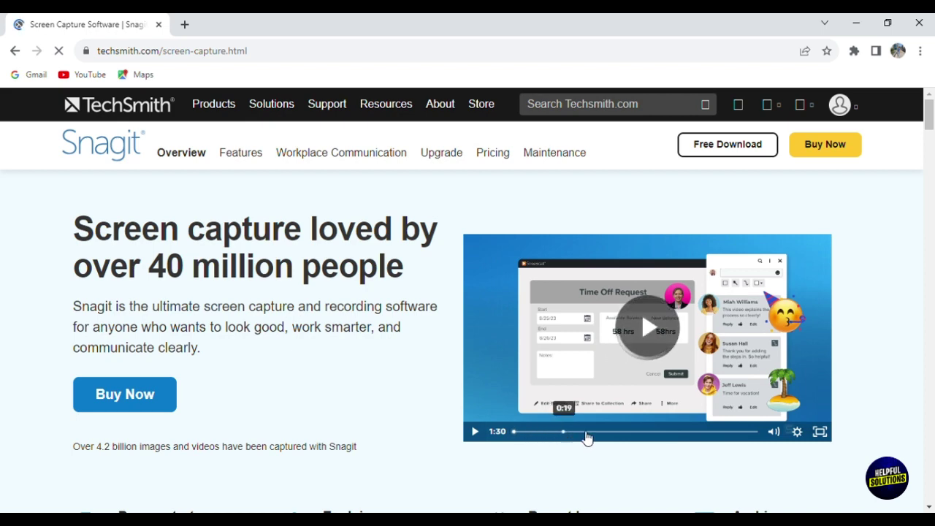
Step: Skip the TechSmith Snagit promo video to 0:36, play it, and pause at about 0:42
{"action": "left_click_drag", "start_coordinate": [603, 431], "coordinate": [615, 433]}
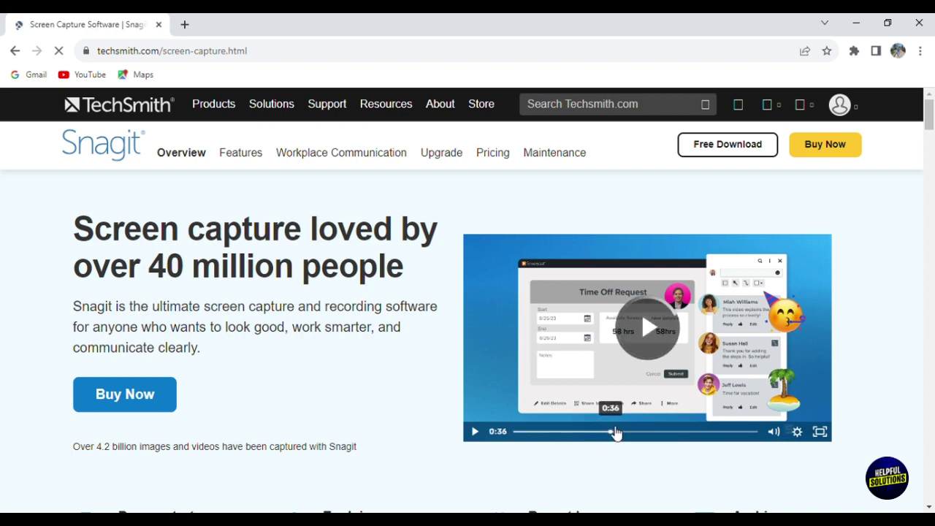
{"action": "left_click", "coordinate": [764, 410]}
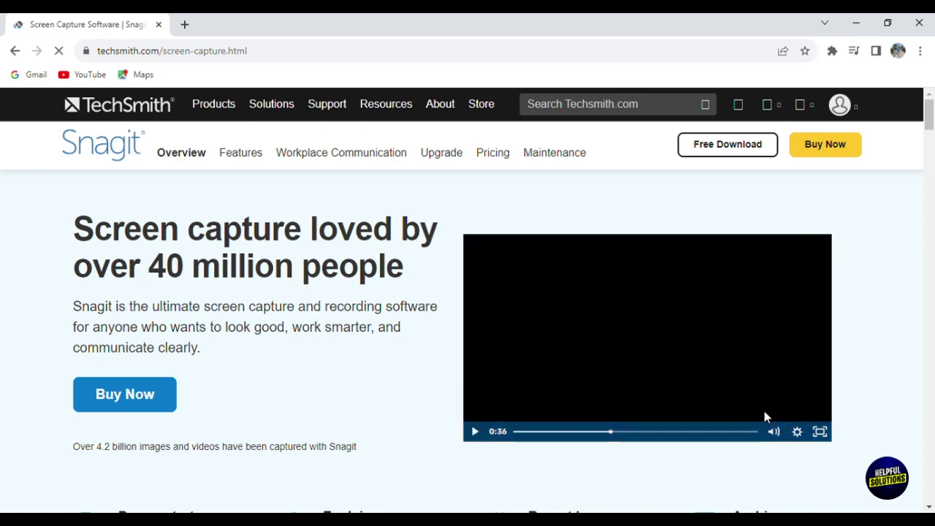
{"action": "left_click", "coordinate": [704, 387]}
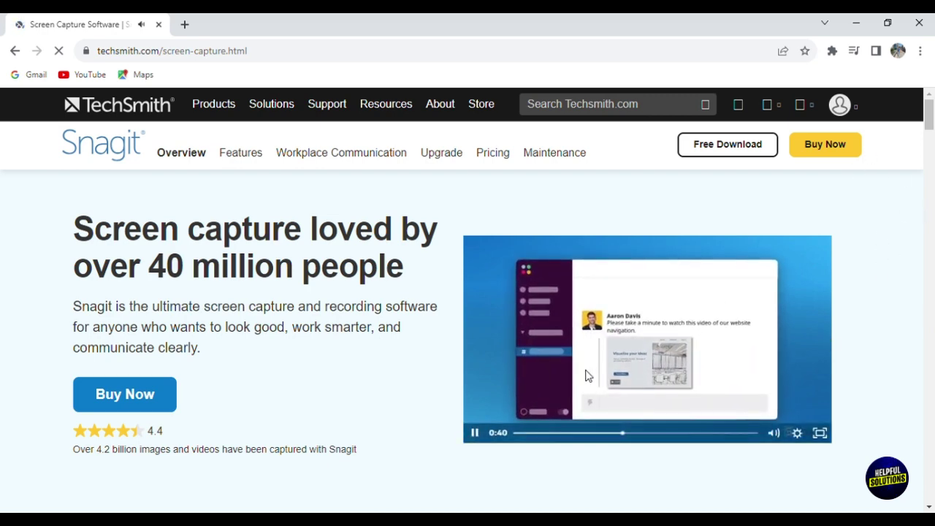
{"action": "left_click", "coordinate": [474, 436]}
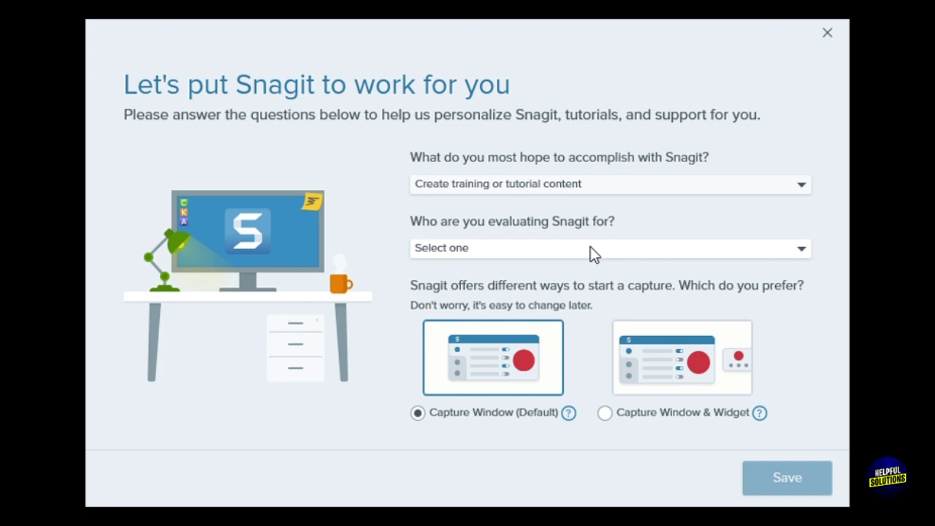
Step: Answer 'Myself' for who Snagit is being evaluated for and save the survey
{"action": "left_click", "coordinate": [576, 276]}
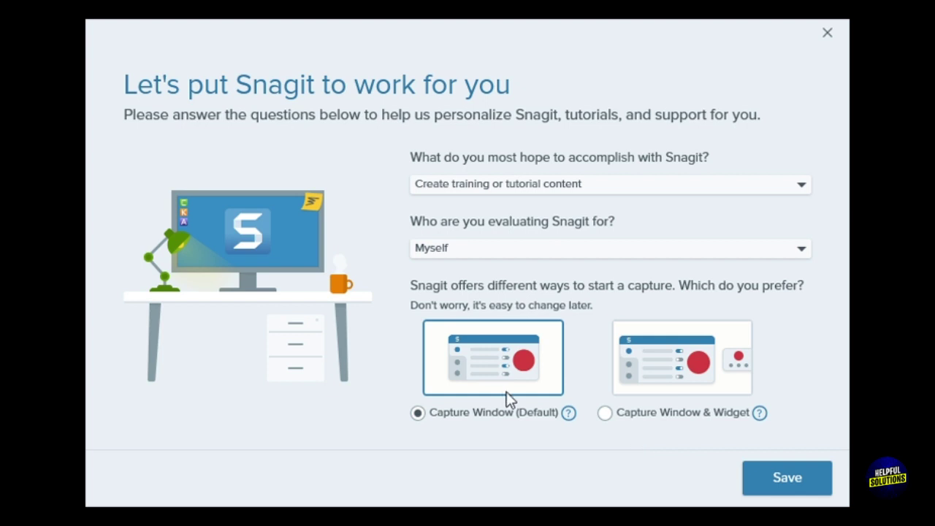
{"action": "left_click", "coordinate": [778, 476]}
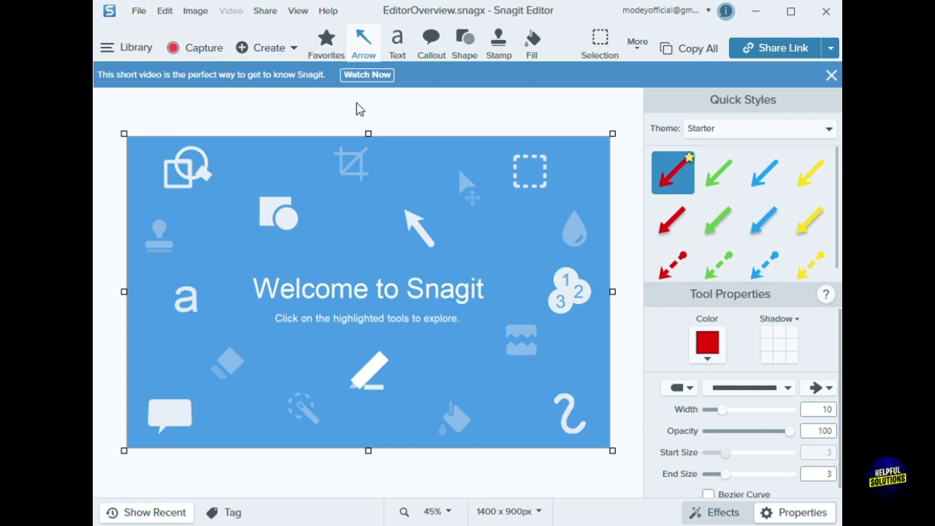
Step: Switch to the Library and search its files for 'n'
{"action": "left_click", "coordinate": [130, 47]}
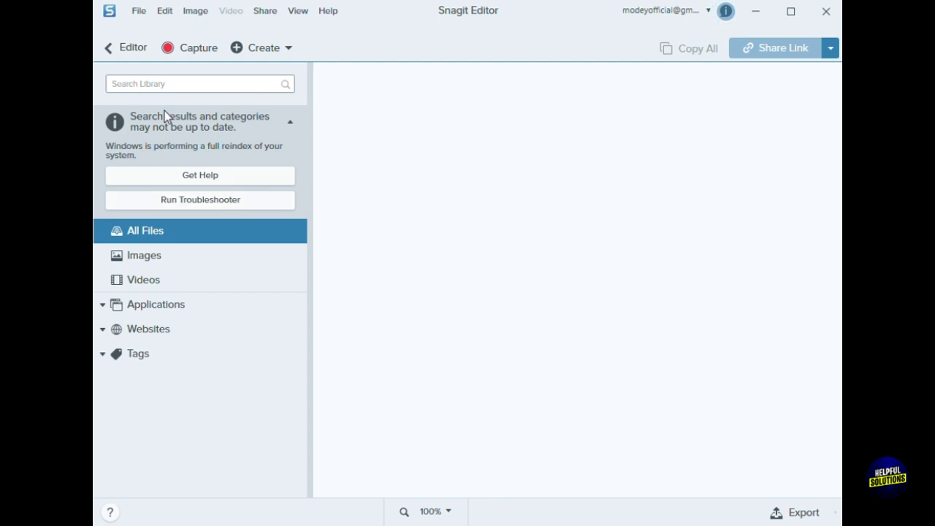
{"action": "left_click", "coordinate": [197, 93]}
{"action": "type", "text": "n"}
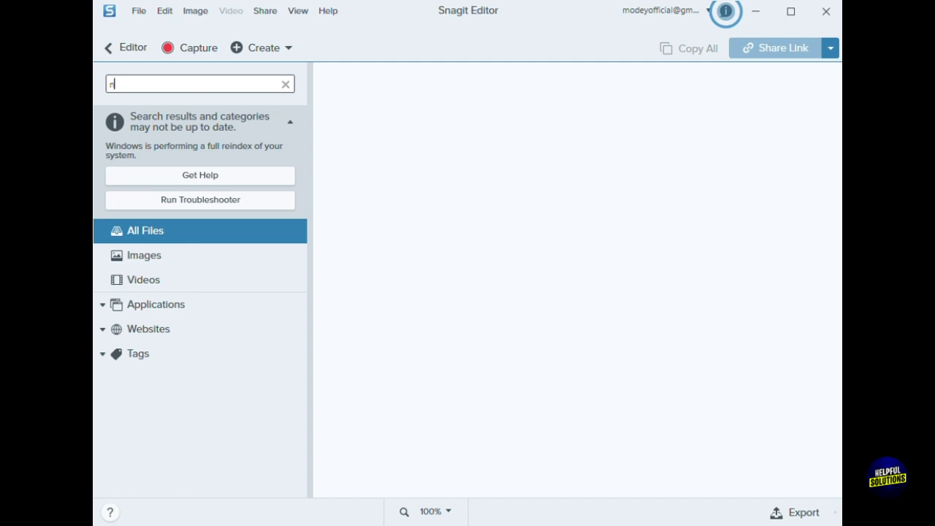
{"action": "left_click", "coordinate": [111, 48]}
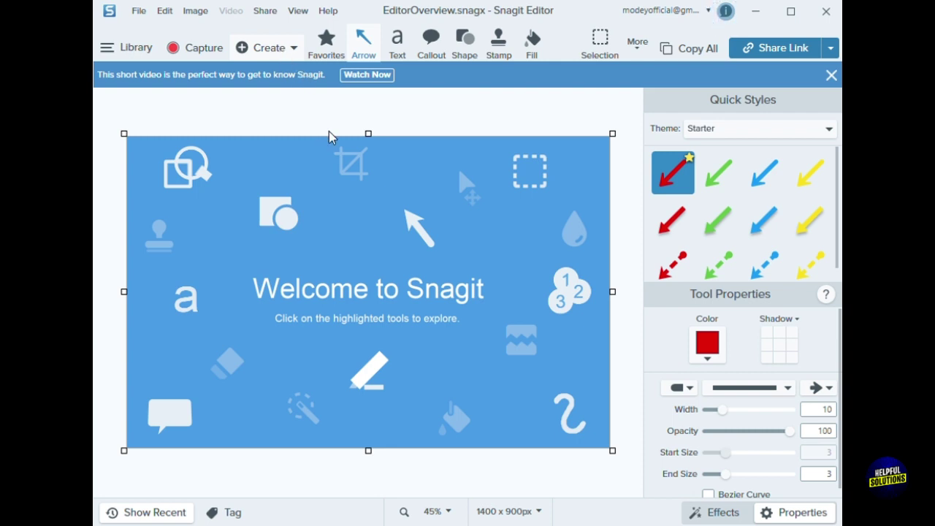
{"action": "left_click", "coordinate": [318, 51]}
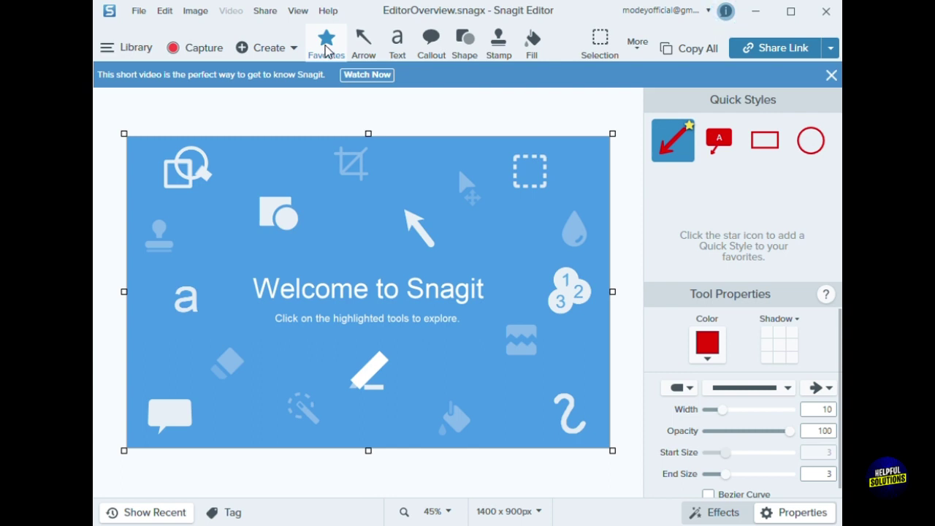
{"action": "left_click", "coordinate": [364, 46]}
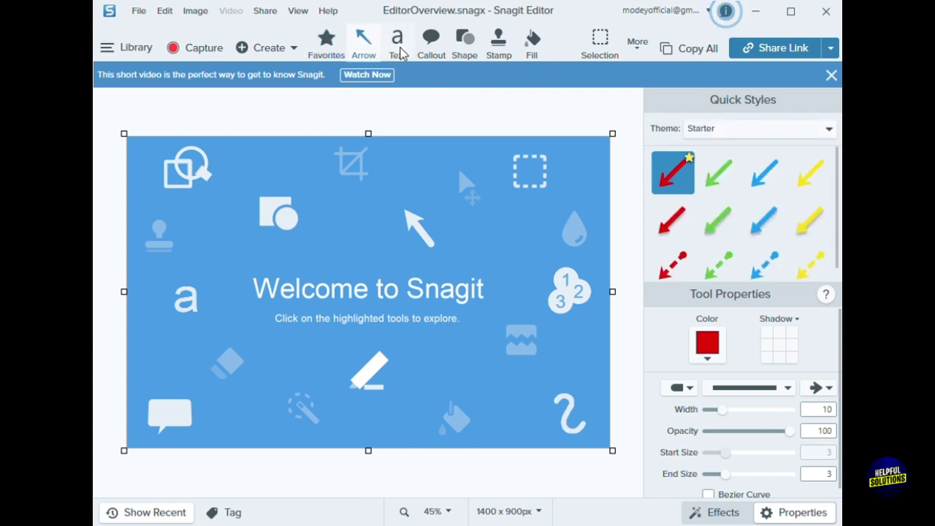
{"action": "left_click", "coordinate": [399, 52]}
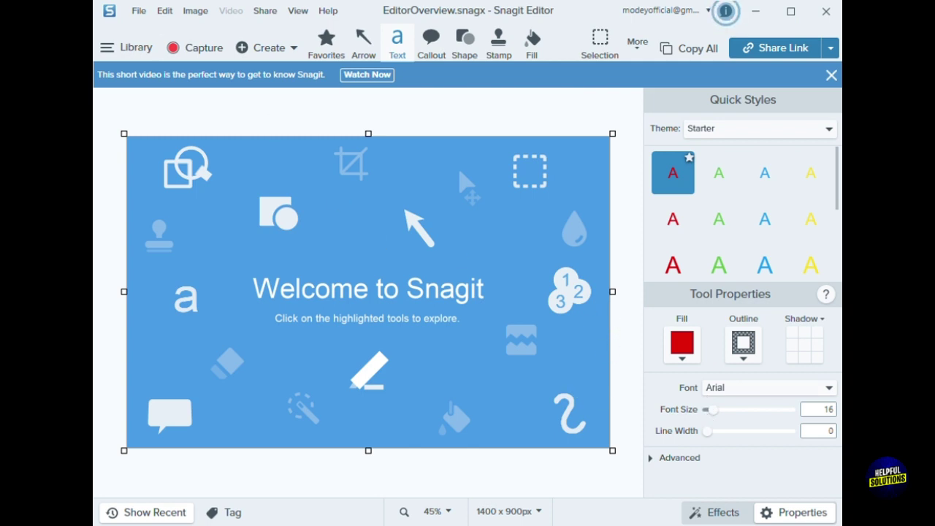
Step: Return to the library and filter it to the Images category only
{"action": "left_click", "coordinate": [121, 50]}
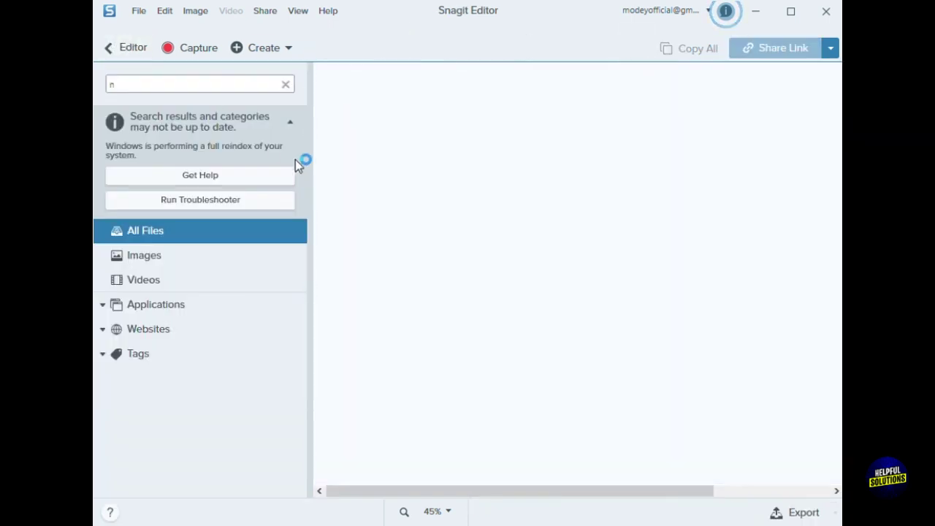
{"action": "left_click", "coordinate": [154, 258]}
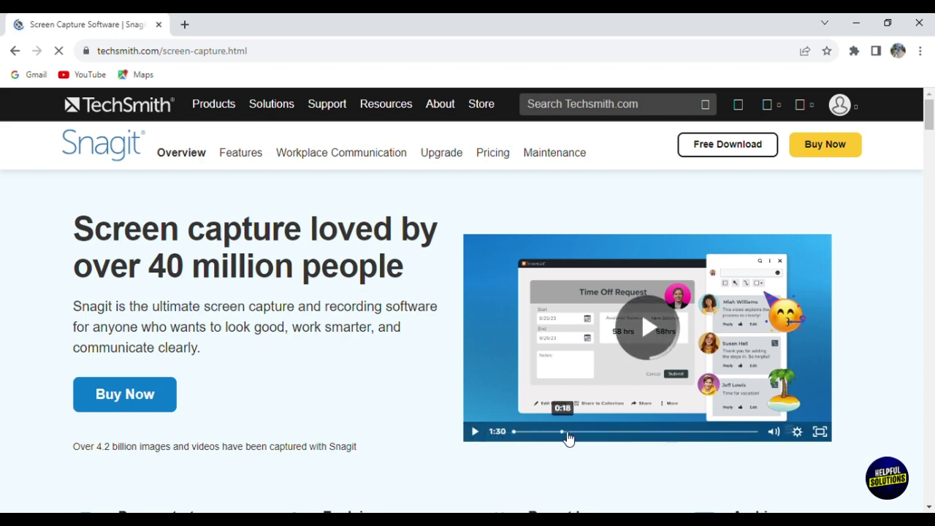
Step: Move the promo video to 0:36, play it, and pause it near 0:42
{"action": "left_click_drag", "start_coordinate": [605, 435], "coordinate": [616, 433]}
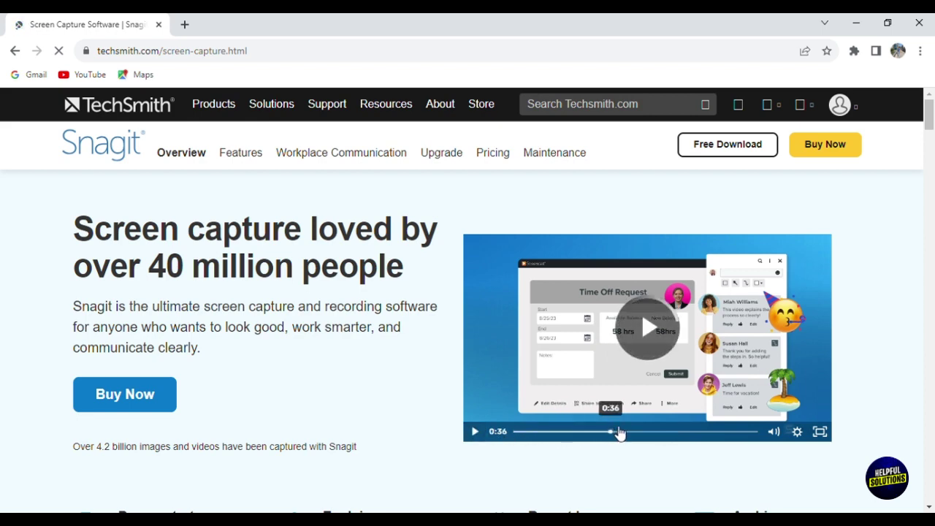
{"action": "left_click", "coordinate": [765, 417]}
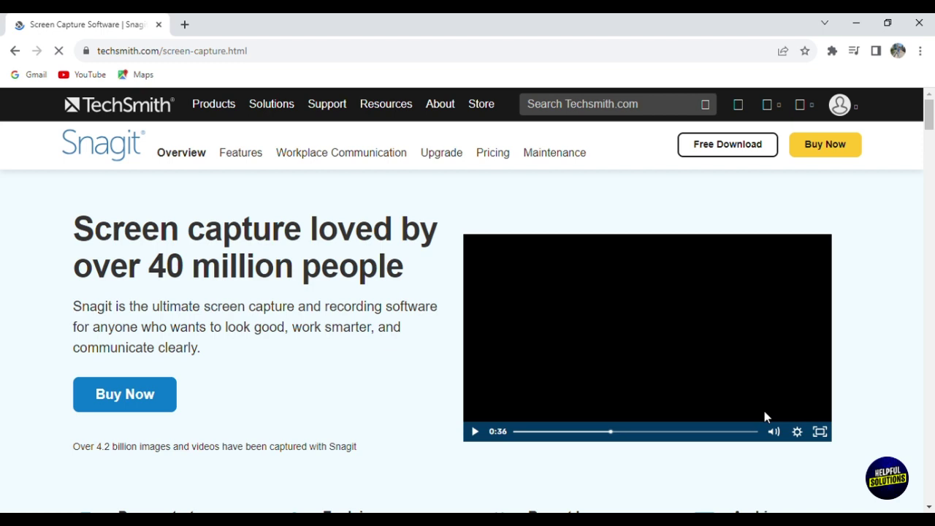
{"action": "left_click", "coordinate": [705, 392]}
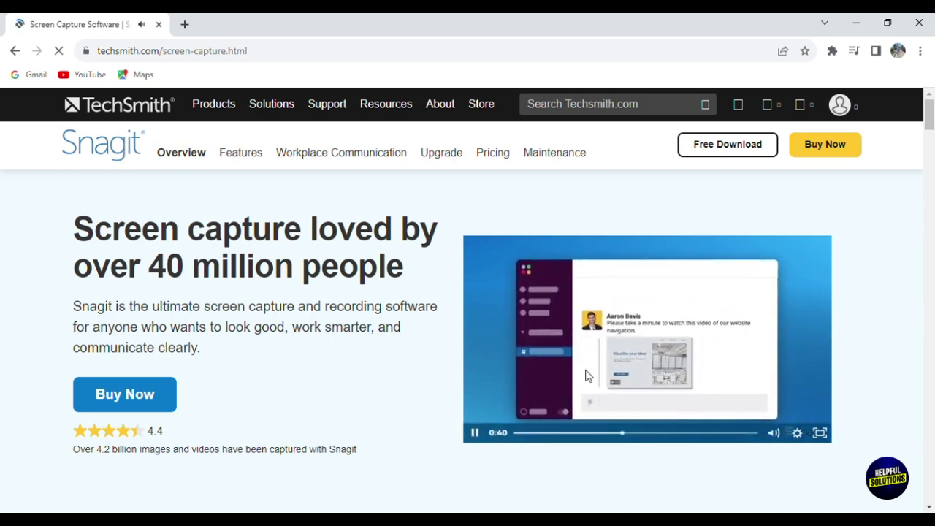
{"action": "left_click", "coordinate": [475, 434]}
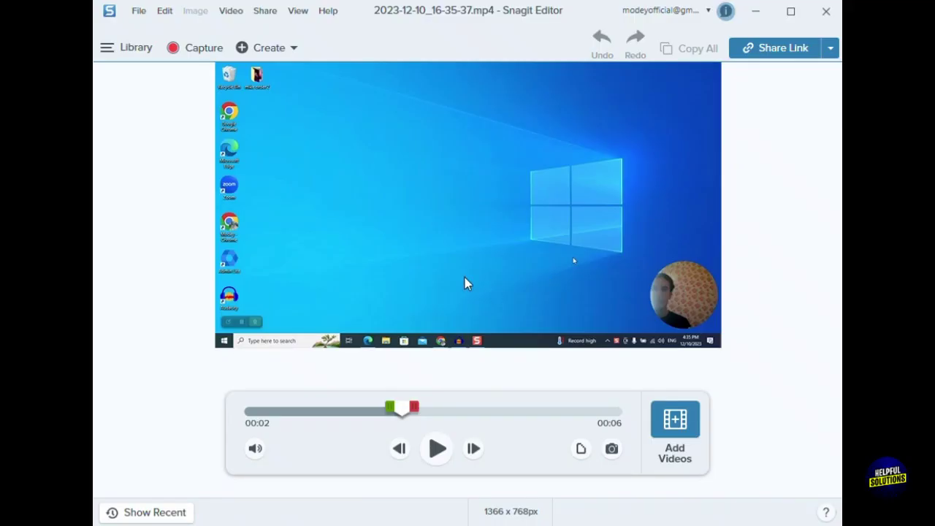
Step: Open the library's Videos view and sort the files by creation date
{"action": "left_click", "coordinate": [127, 54]}
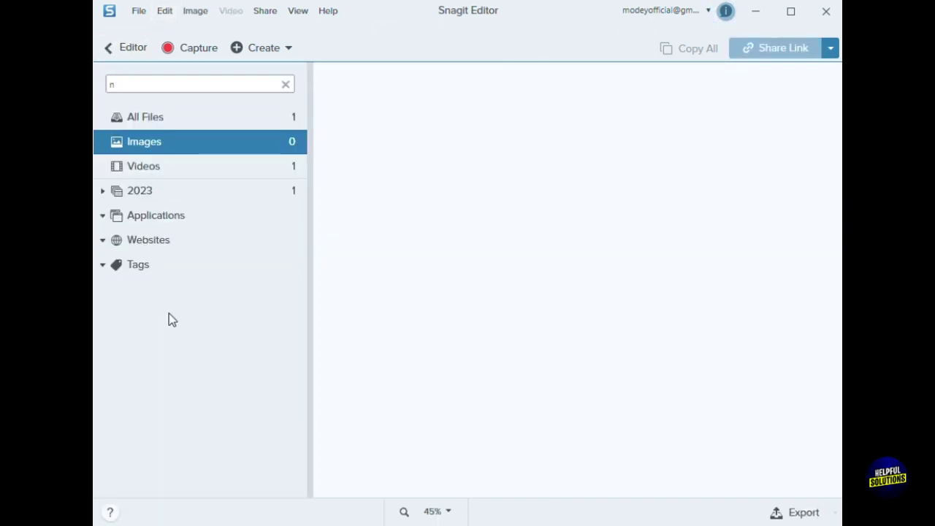
{"action": "left_click", "coordinate": [228, 170]}
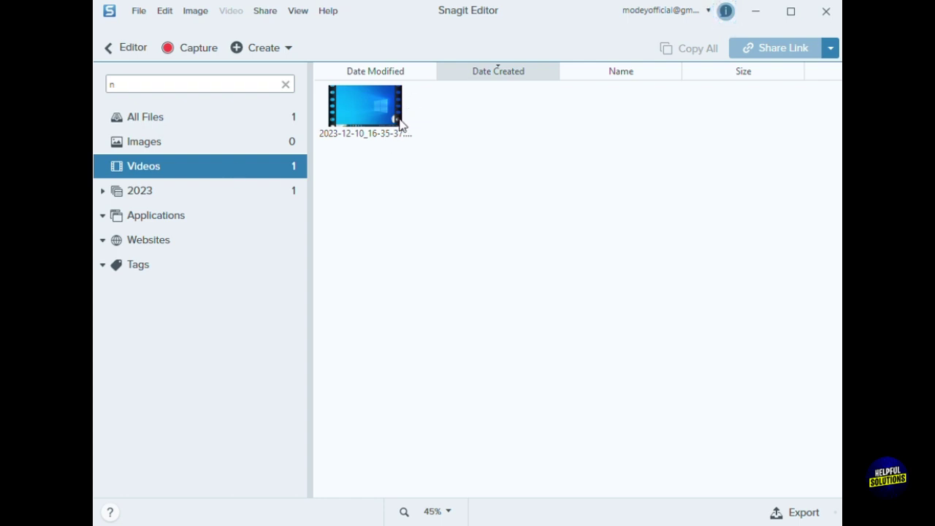
{"action": "left_click", "coordinate": [542, 76]}
Step: Browse captures by application, website and tags, then return to the mp4 in the editor
{"action": "left_click", "coordinate": [179, 217]}
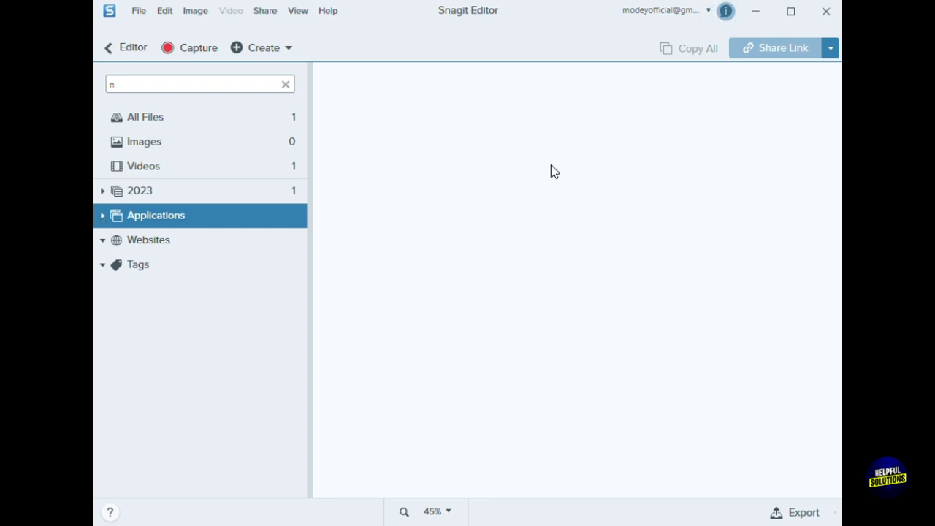
{"action": "left_click", "coordinate": [204, 236]}
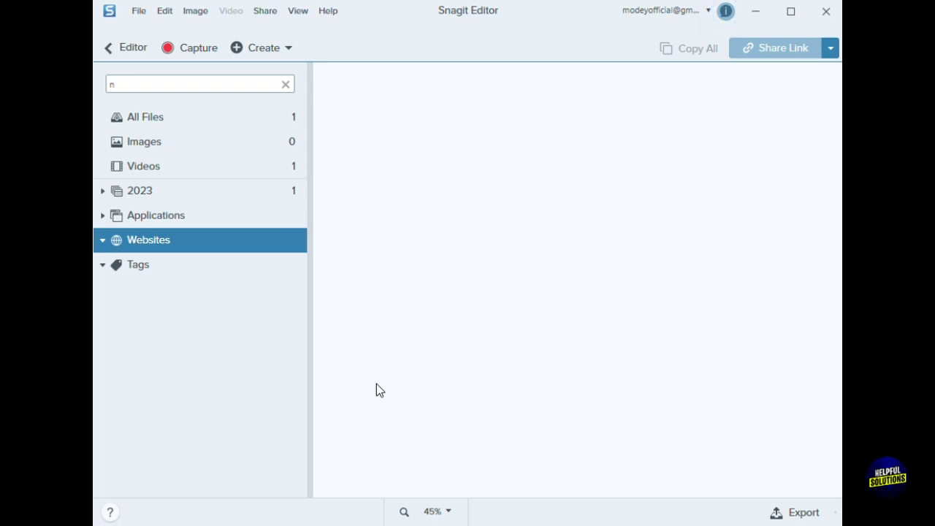
{"action": "left_click", "coordinate": [142, 265]}
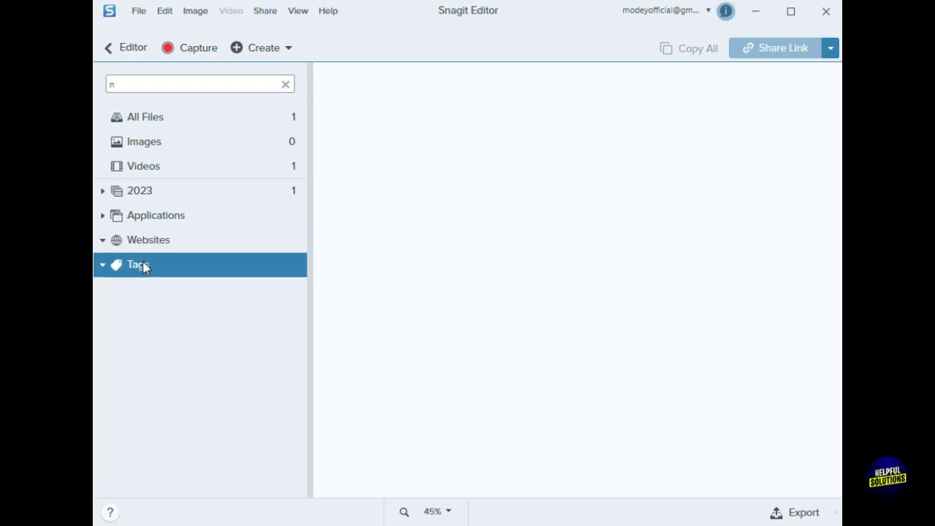
{"action": "left_click", "coordinate": [139, 51]}
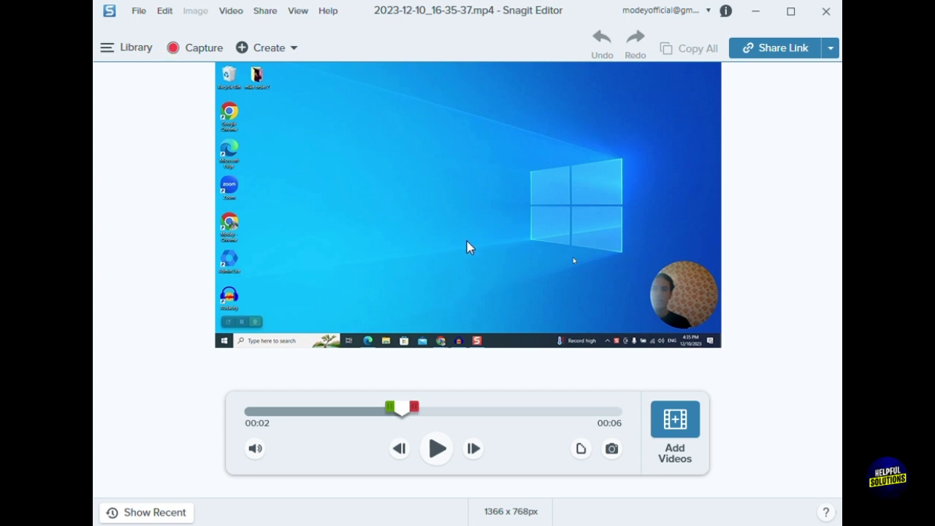
Step: Try adding a text box over the first image placeholder, then discard it
{"action": "left_click", "coordinate": [620, 450]}
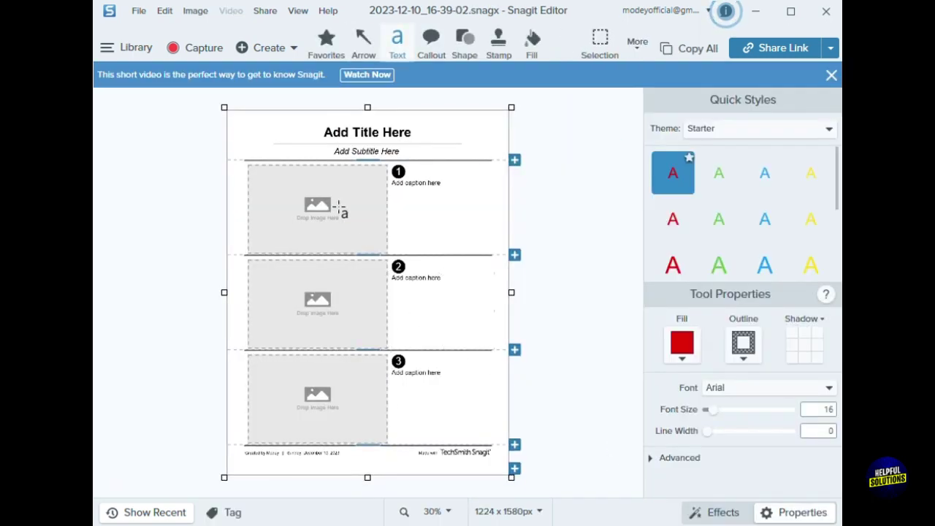
{"action": "left_click_drag", "start_coordinate": [311, 203], "coordinate": [356, 203]}
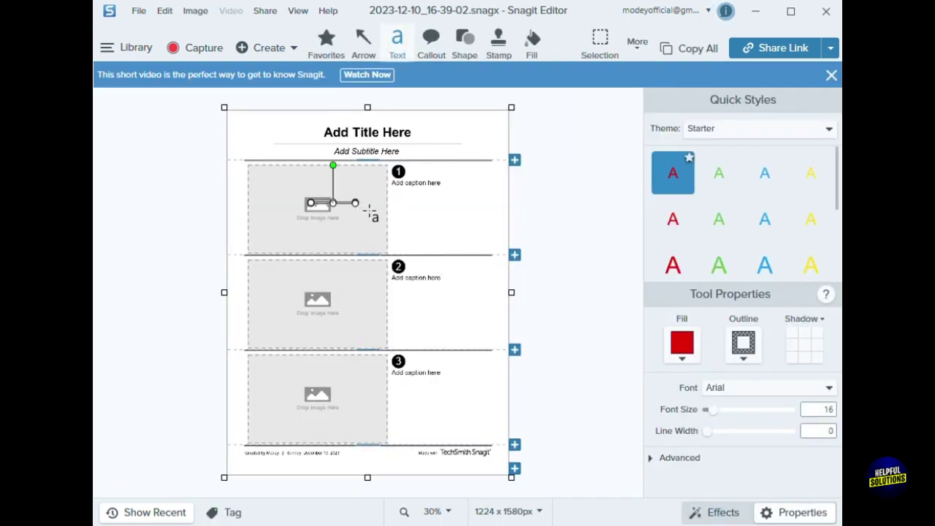
{"action": "left_click", "coordinate": [419, 194]}
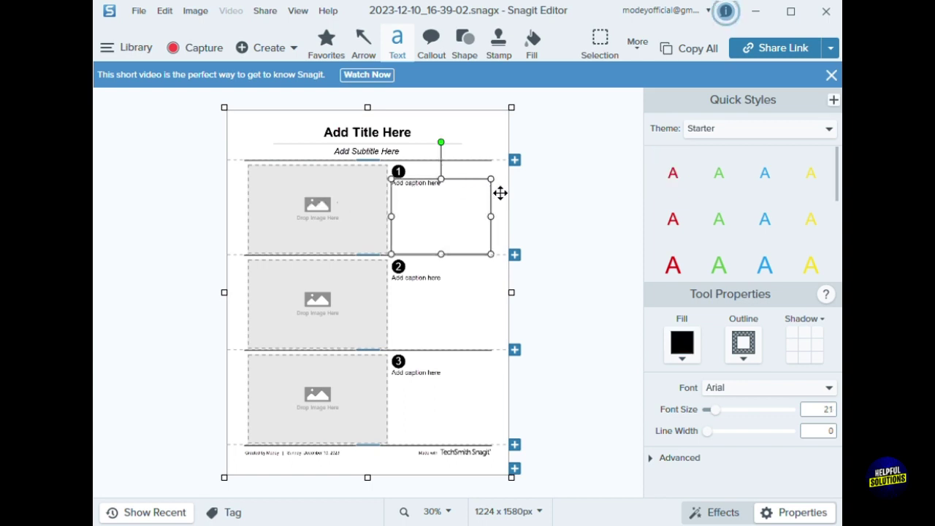
{"action": "left_click", "coordinate": [559, 202]}
Step: Replace the 'Add Title Here' heading with T1 and deselect the text
{"action": "left_click", "coordinate": [395, 143]}
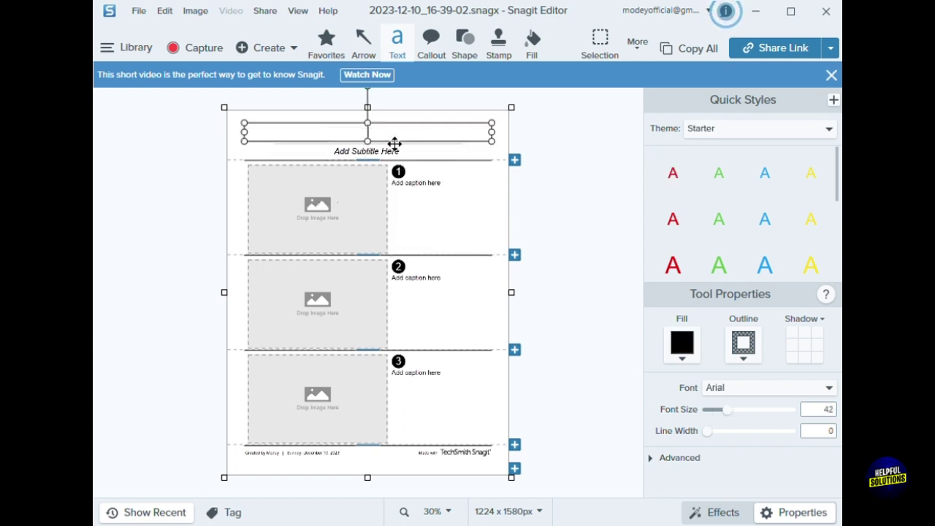
{"action": "left_click", "coordinate": [367, 132]}
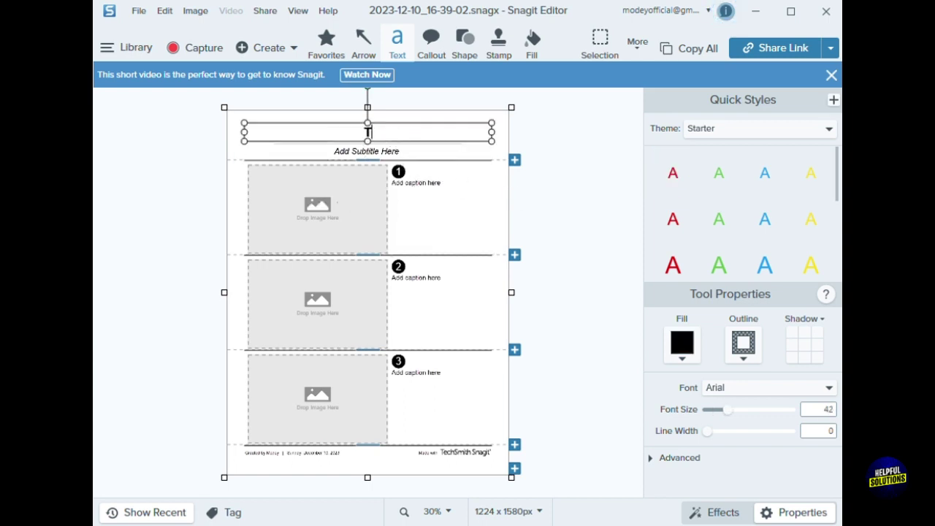
{"action": "type", "text": "Ti"}
{"action": "left_click", "coordinate": [387, 151]}
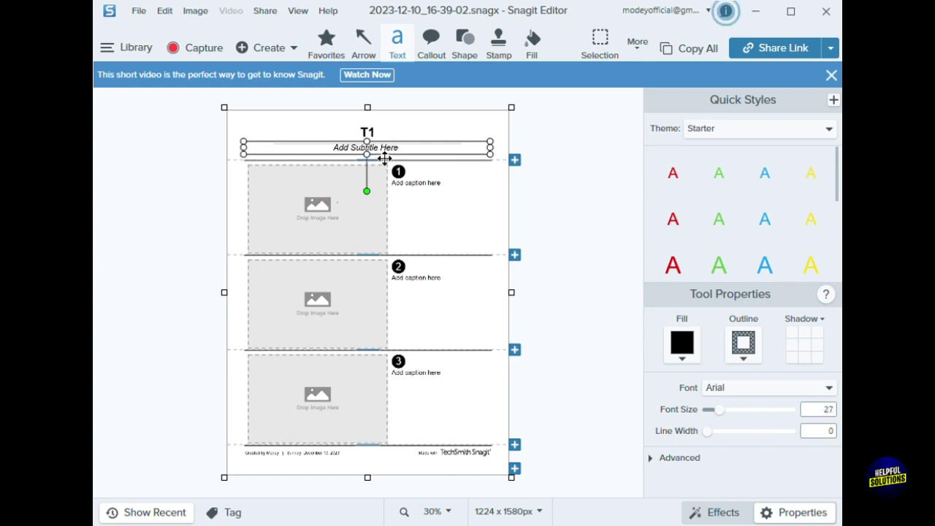
{"action": "key", "text": "Escape"}
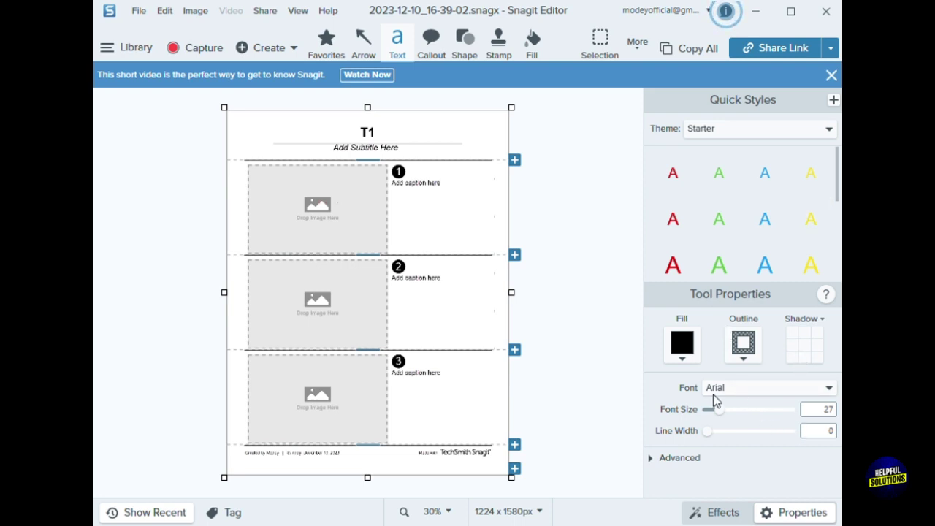
Step: Enlarge the text font size to 48 and apply the blue quick style
{"action": "left_click_drag", "start_coordinate": [722, 410], "coordinate": [739, 410]}
{"action": "left_click", "coordinate": [764, 266]}
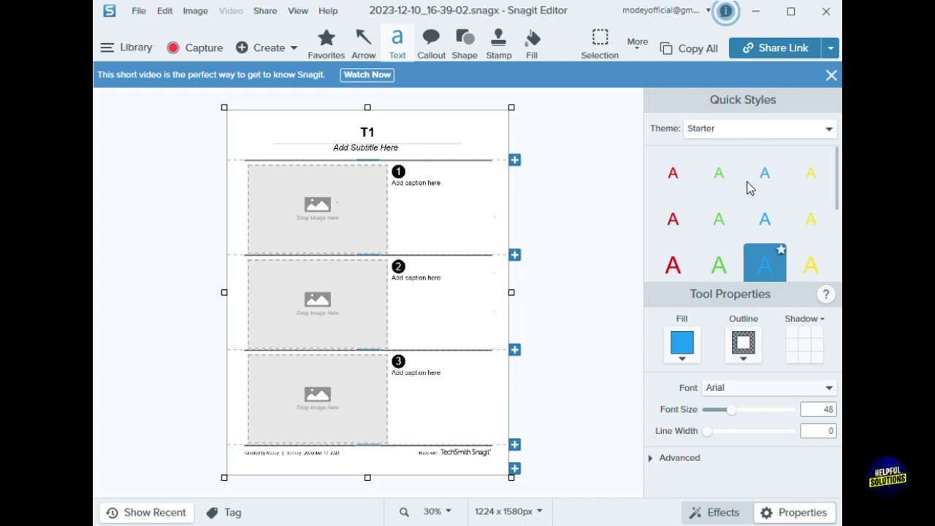
Step: Switch the style theme to Industrial and pick the coral arrow style
{"action": "key", "text": "Down"}
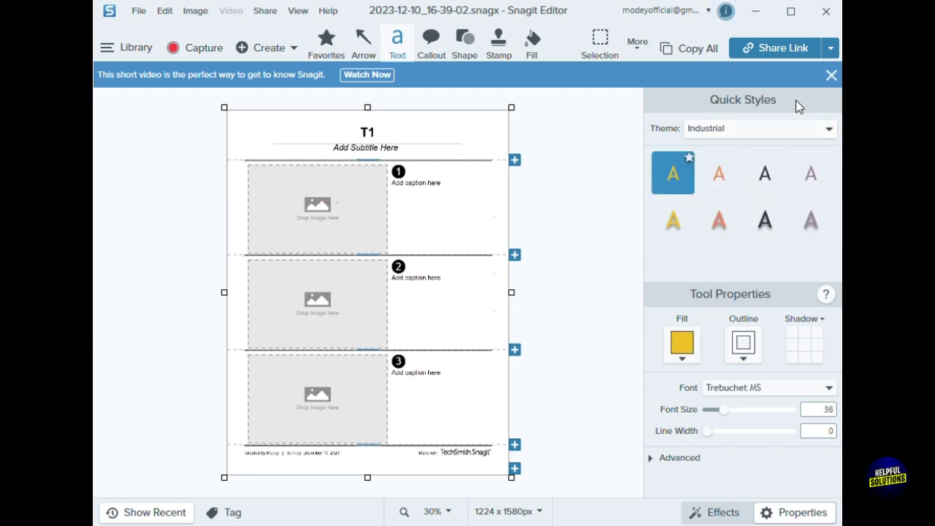
{"action": "left_click", "coordinate": [363, 45]}
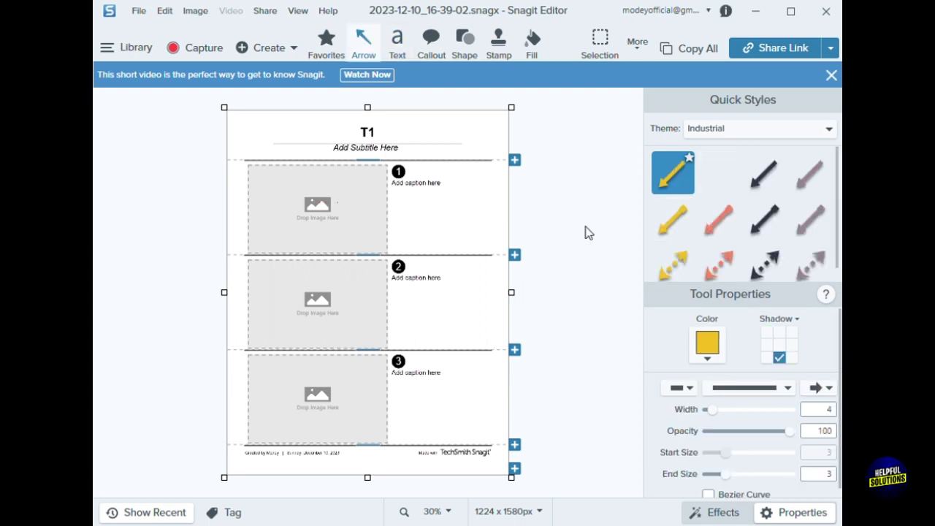
{"action": "left_click", "coordinate": [727, 175]}
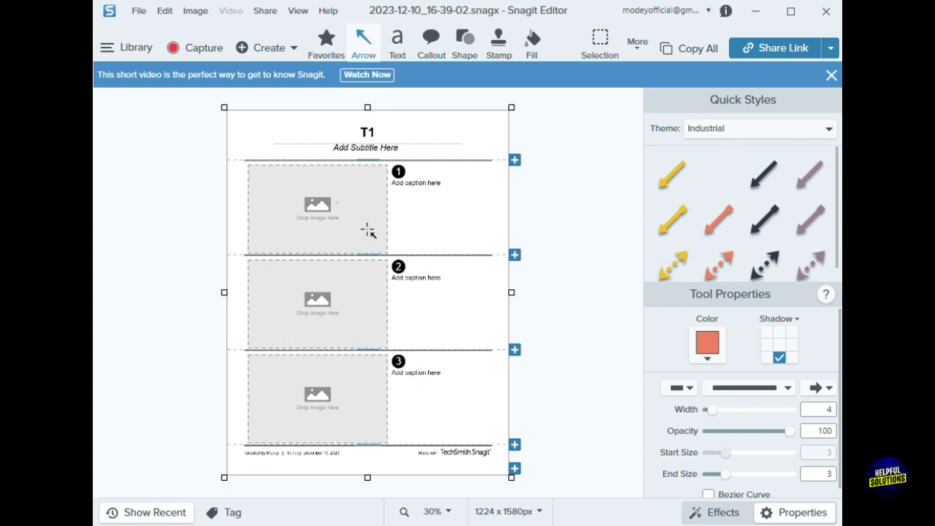
Step: Cycle through the Text, Callout and Shape tools
{"action": "left_click", "coordinate": [398, 46]}
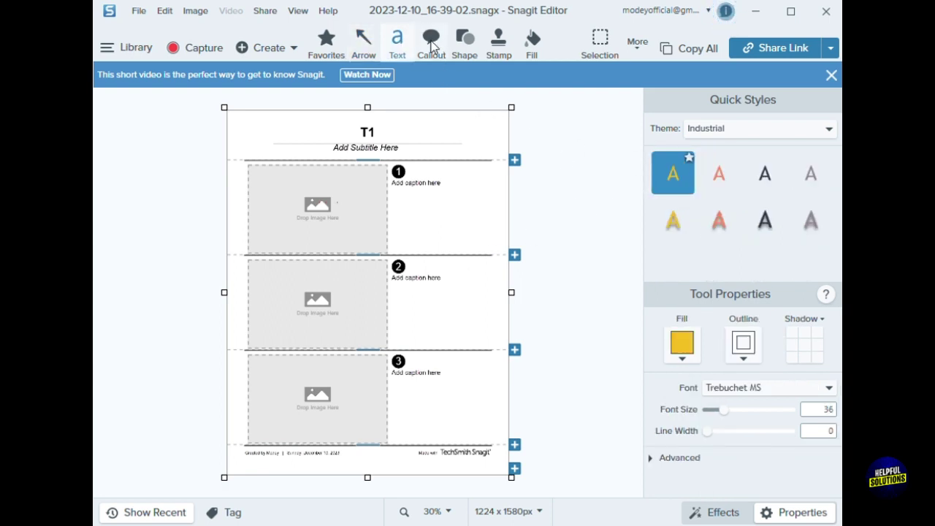
{"action": "left_click", "coordinate": [431, 44]}
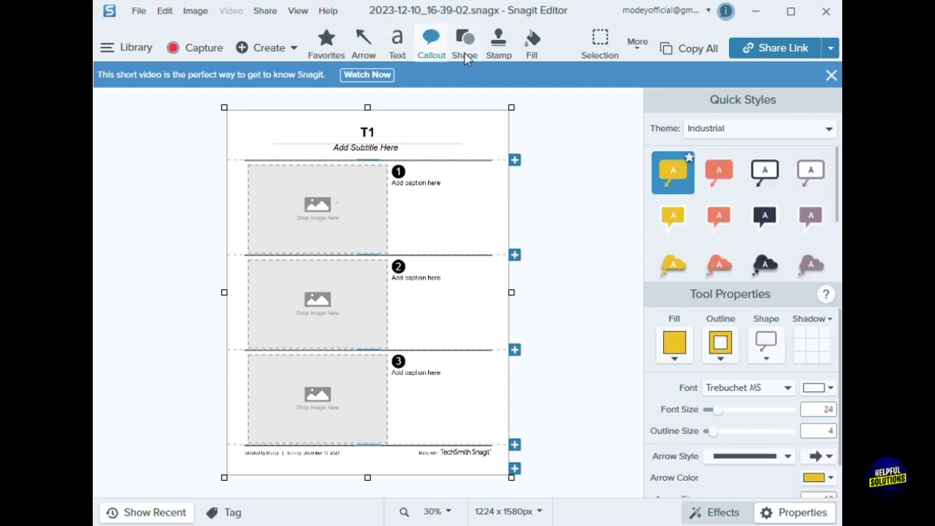
{"action": "left_click", "coordinate": [465, 52]}
Step: Make an ellipse selection across the template with the Selection tool
{"action": "left_click", "coordinate": [599, 41]}
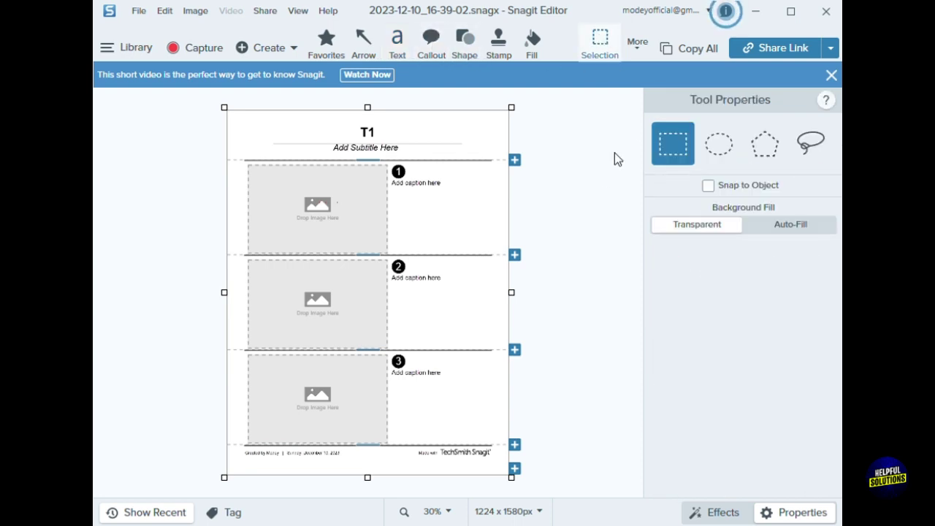
{"action": "left_click", "coordinate": [720, 144]}
{"action": "left_click_drag", "start_coordinate": [535, 187], "coordinate": [198, 410]}
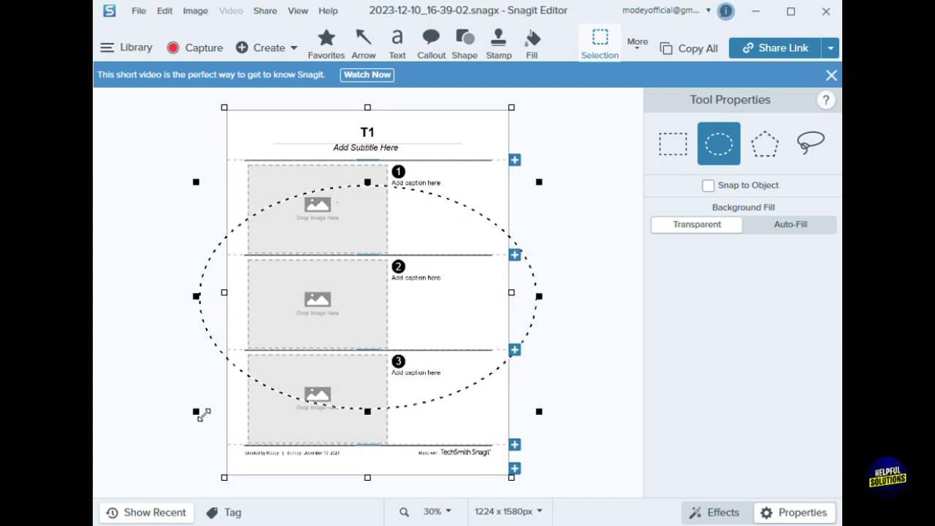
Step: Move the oval selection, undo the move, and switch to freehand lasso selection
{"action": "left_click", "coordinate": [453, 250]}
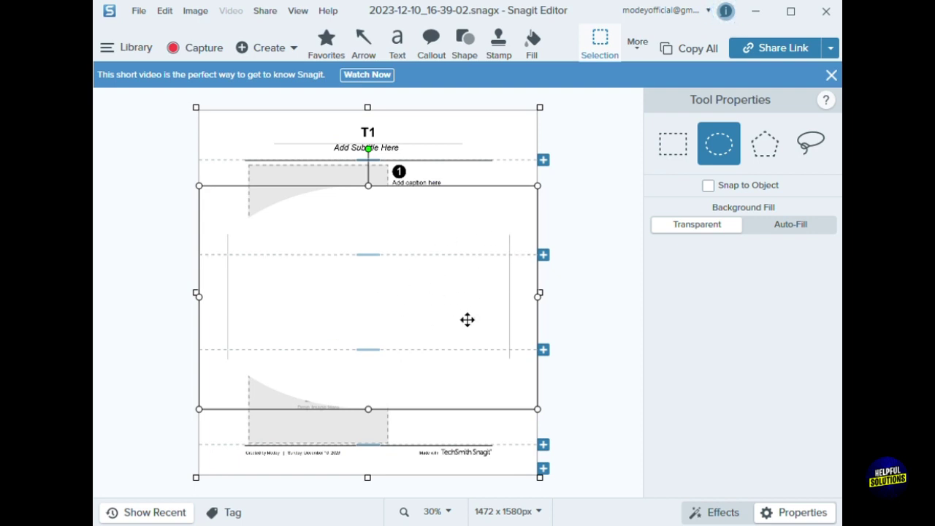
{"action": "key", "text": "ctrl+z"}
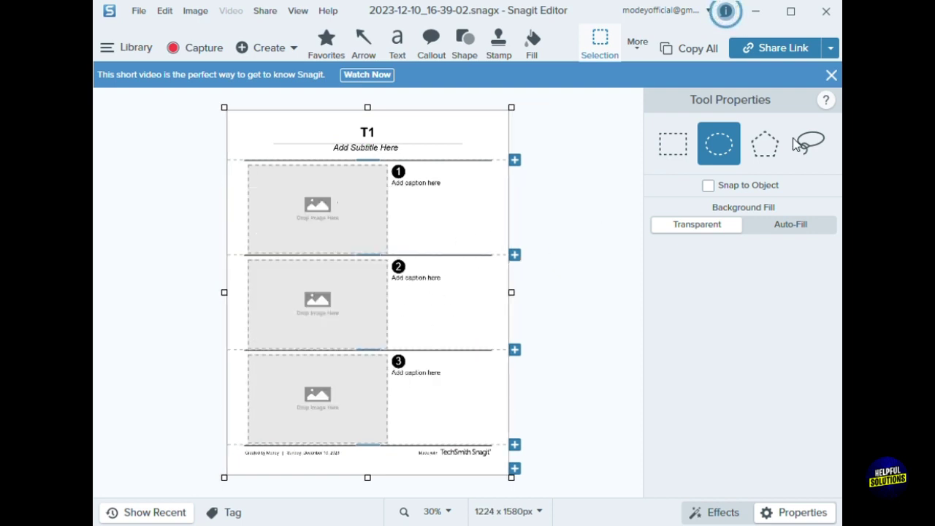
{"action": "left_click", "coordinate": [809, 146]}
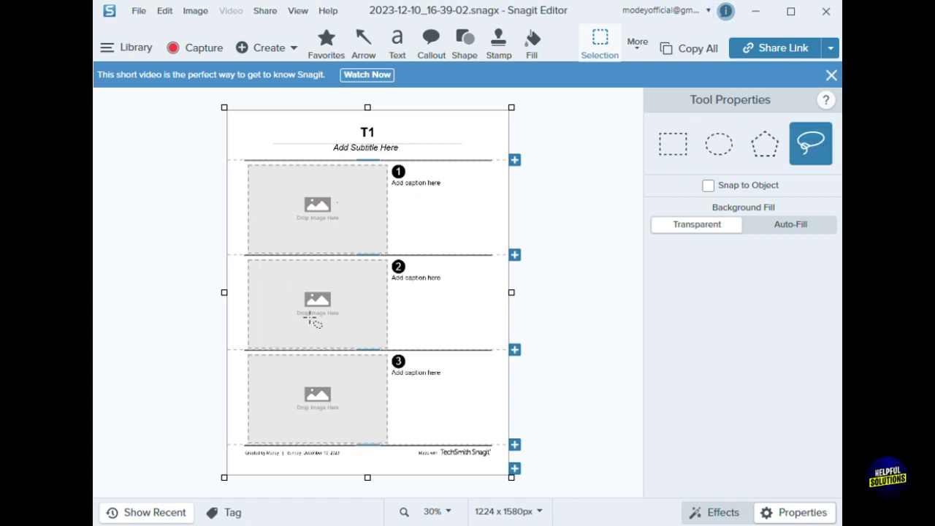
Step: With the middle image placeholder selected, add its rectangle outline style as a new Shape quick style
{"action": "left_click", "coordinate": [377, 311]}
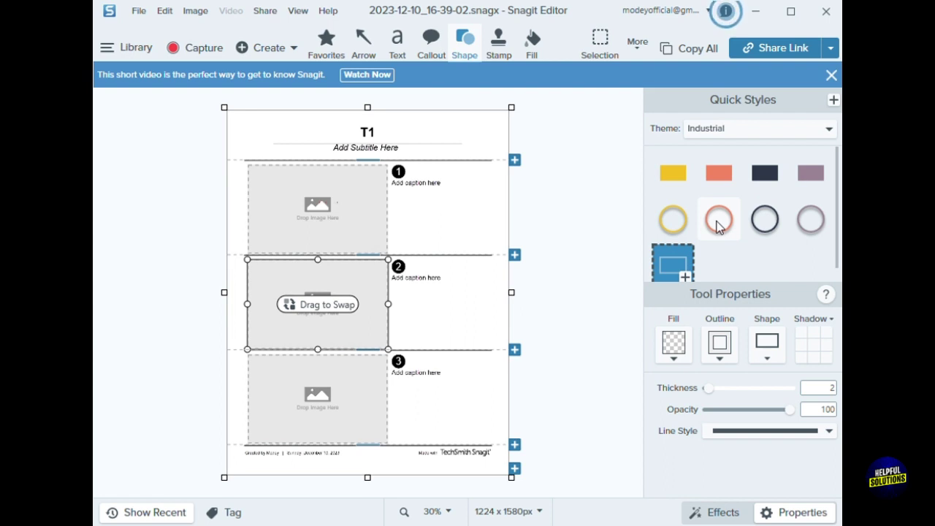
{"action": "left_click", "coordinate": [685, 275]}
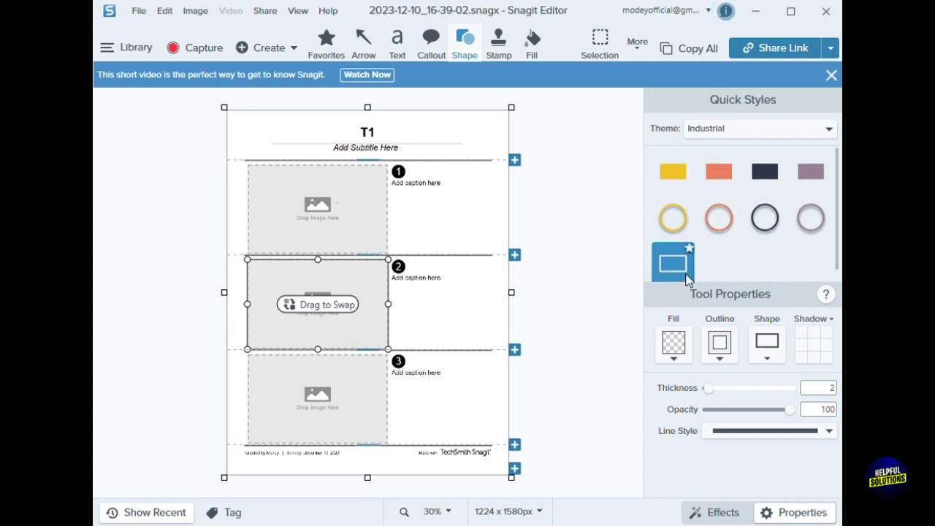